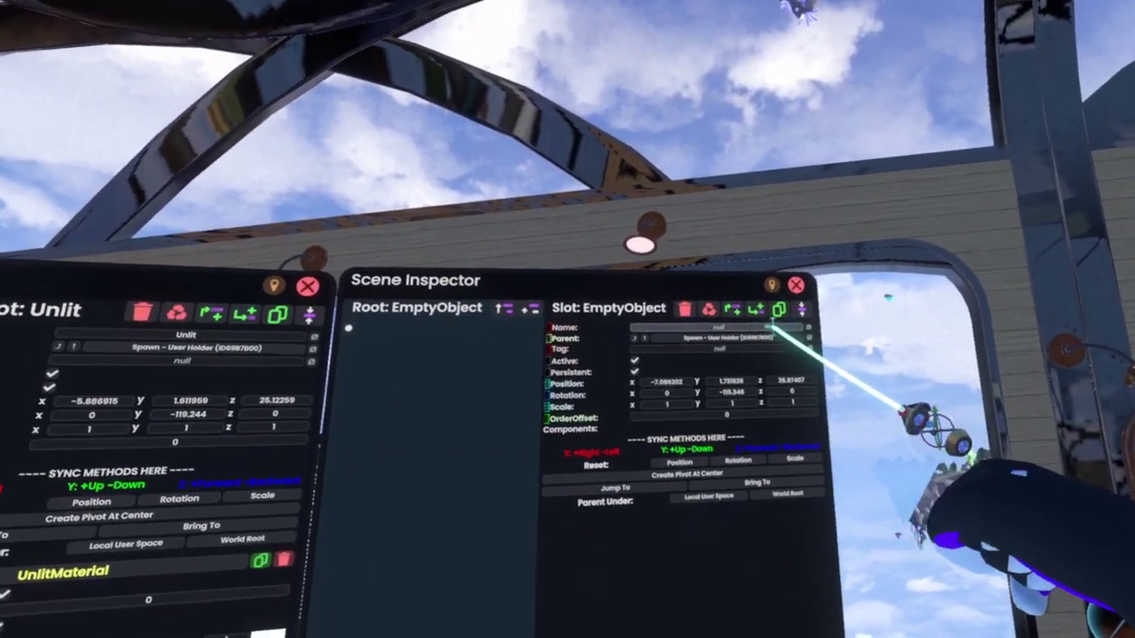
Rename the new empty slot to 'Atlas Animator'.
click(801, 251)
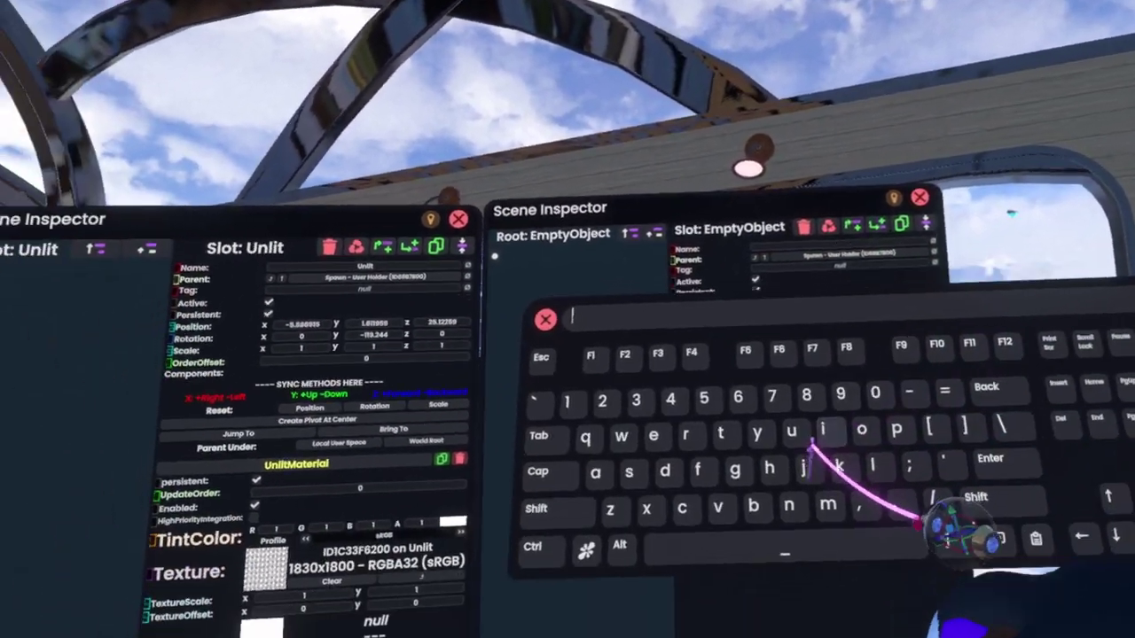
click(537, 502)
click(594, 467)
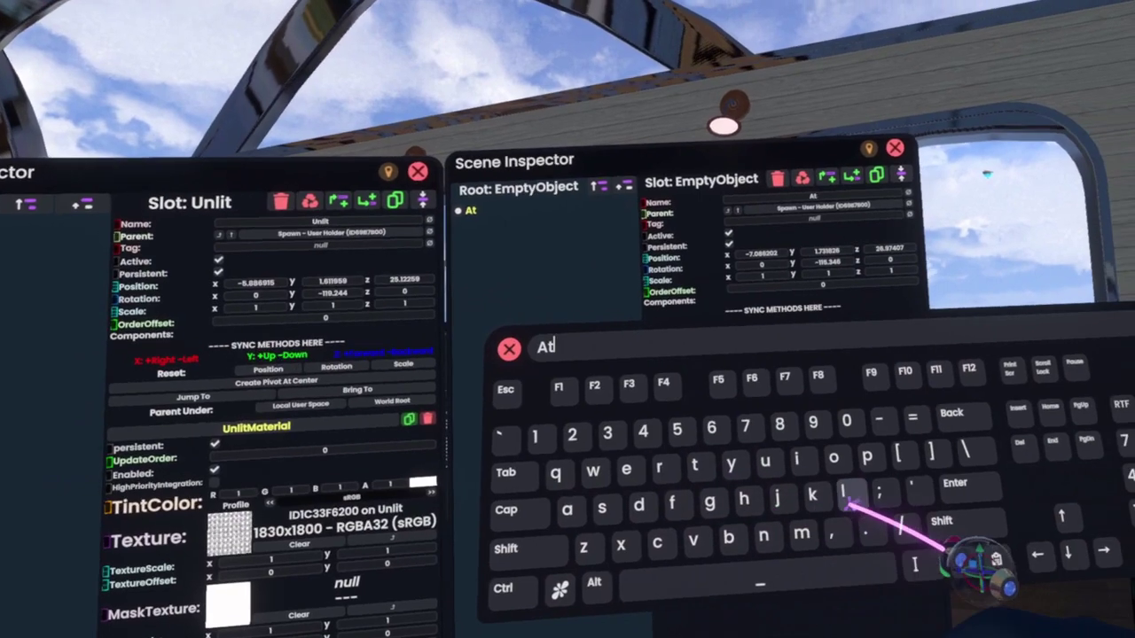
text(t)
click(844, 496)
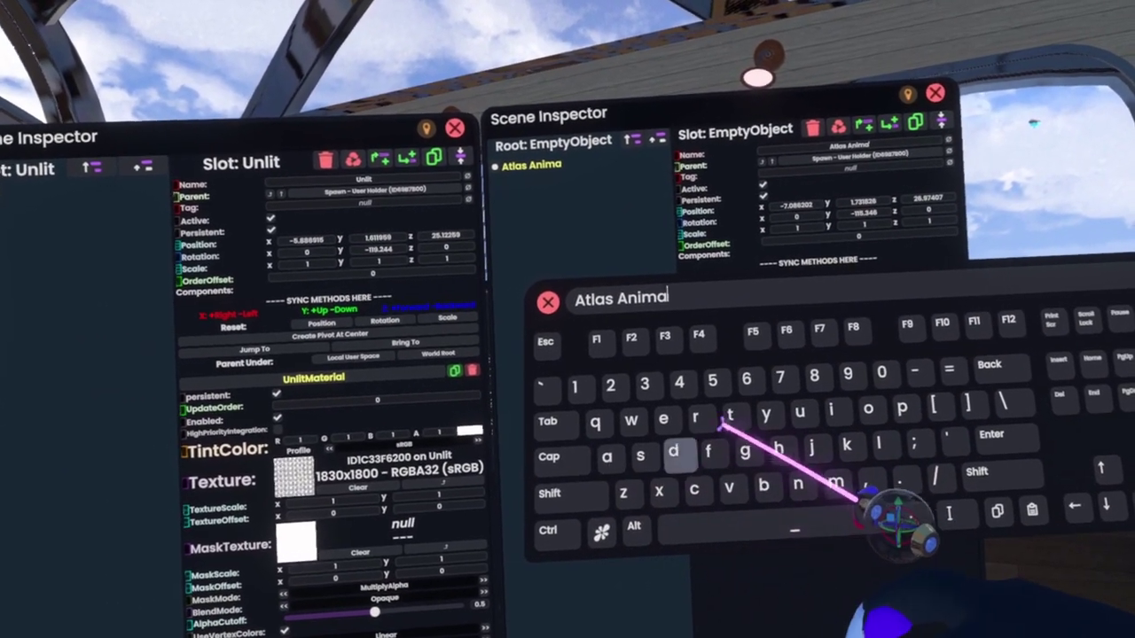
text(tor)
key(Return)
Attach a Rendering > AtlasInfo component to the slot.
click(772, 596)
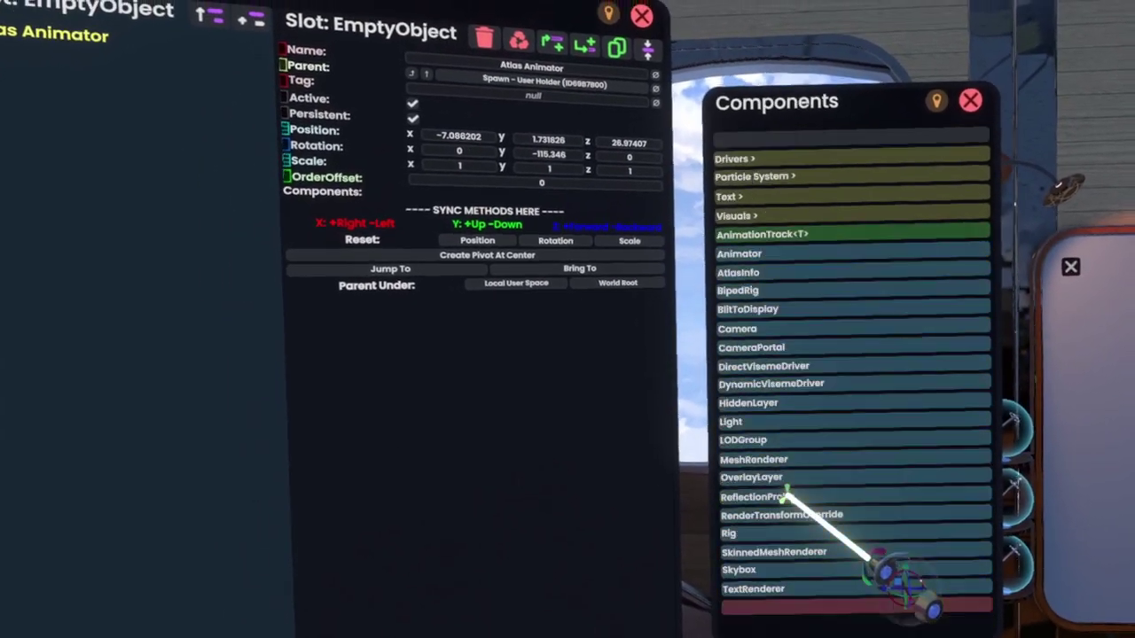
click(784, 495)
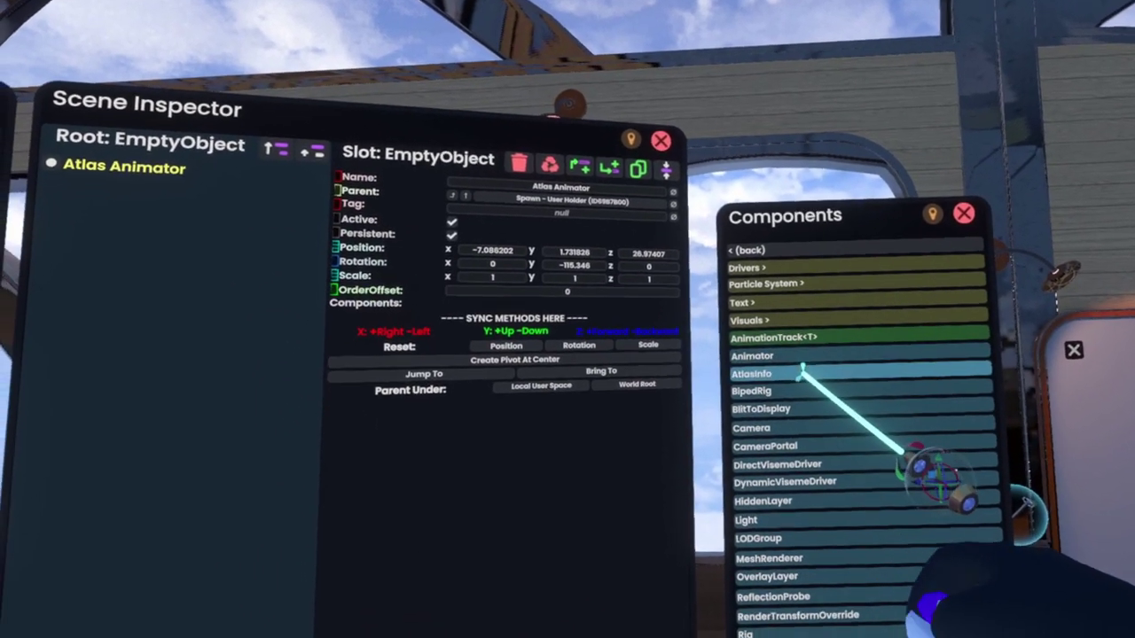
click(801, 373)
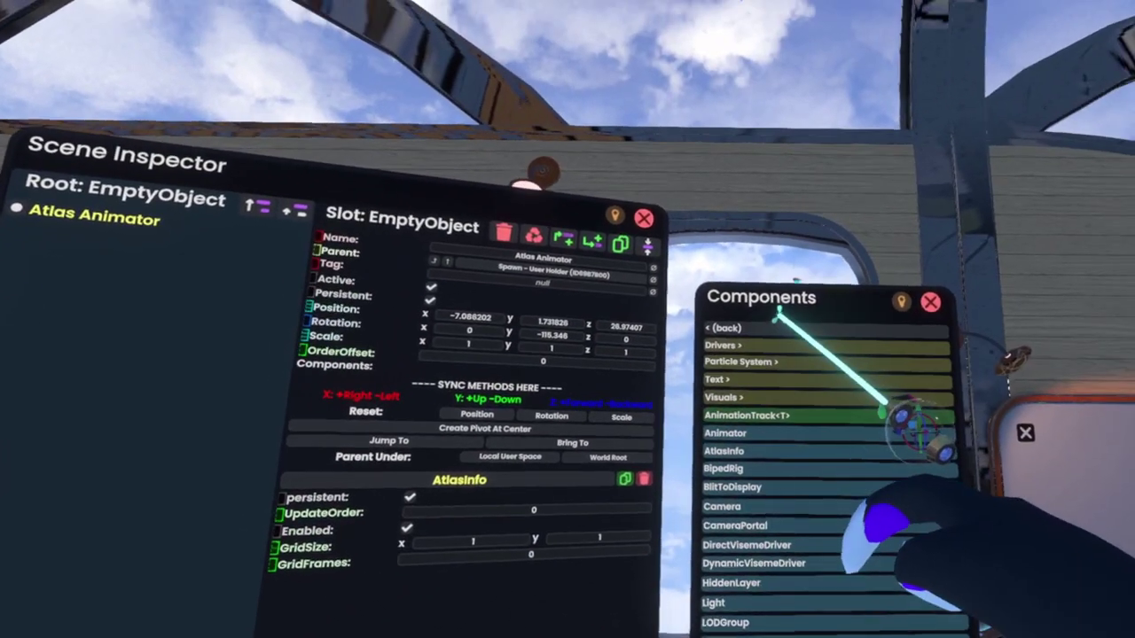
Attach an Uncategorized > Drivers > UVAtlasAnimator component and grab the AtlasInfo reference.
click(806, 327)
click(790, 322)
click(801, 314)
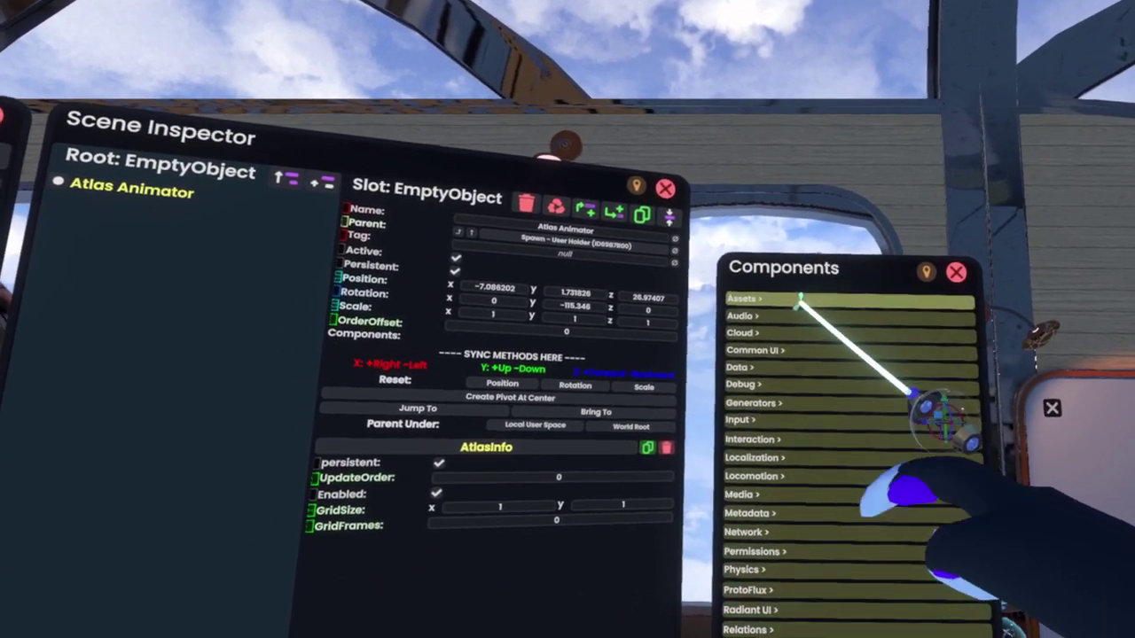
scroll(886, 469, down, 2)
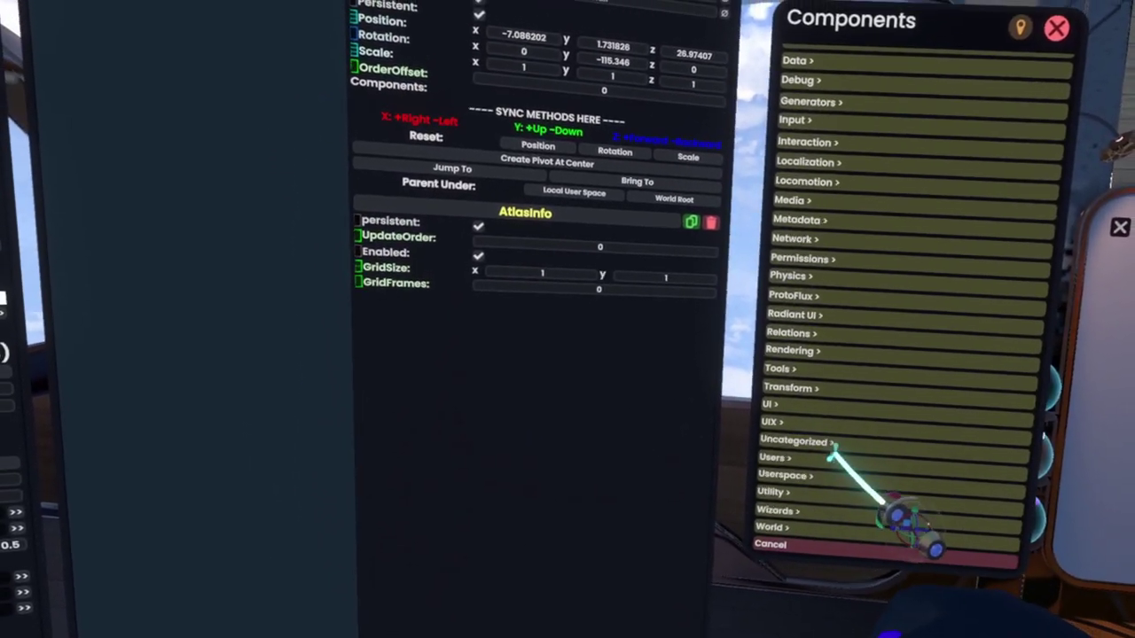
click(837, 441)
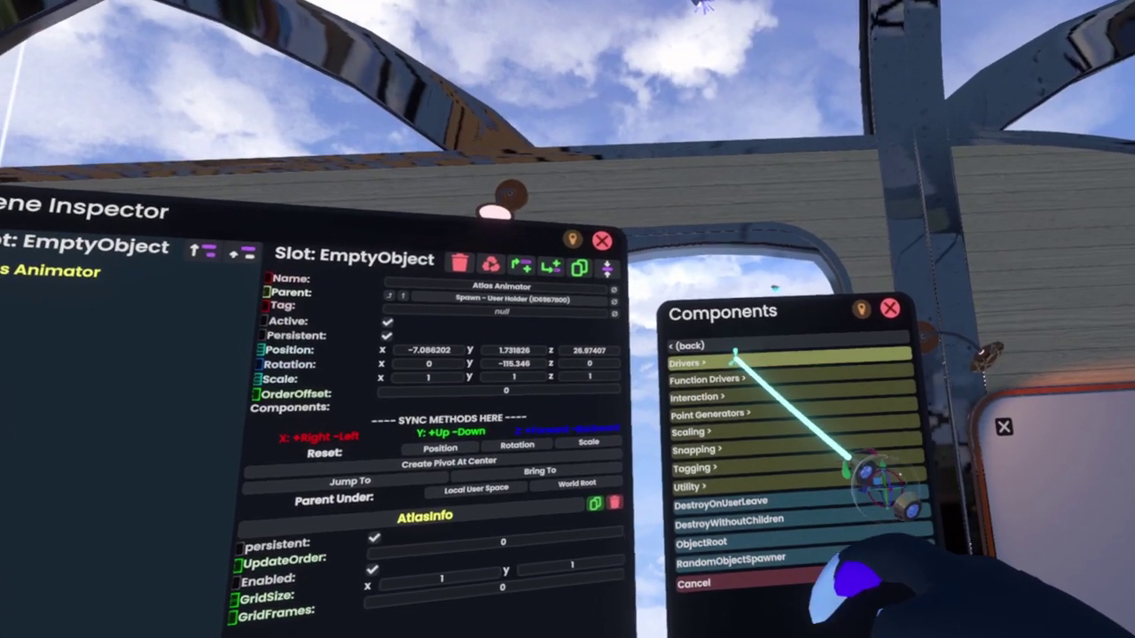
click(709, 363)
scroll(798, 426, down, 10)
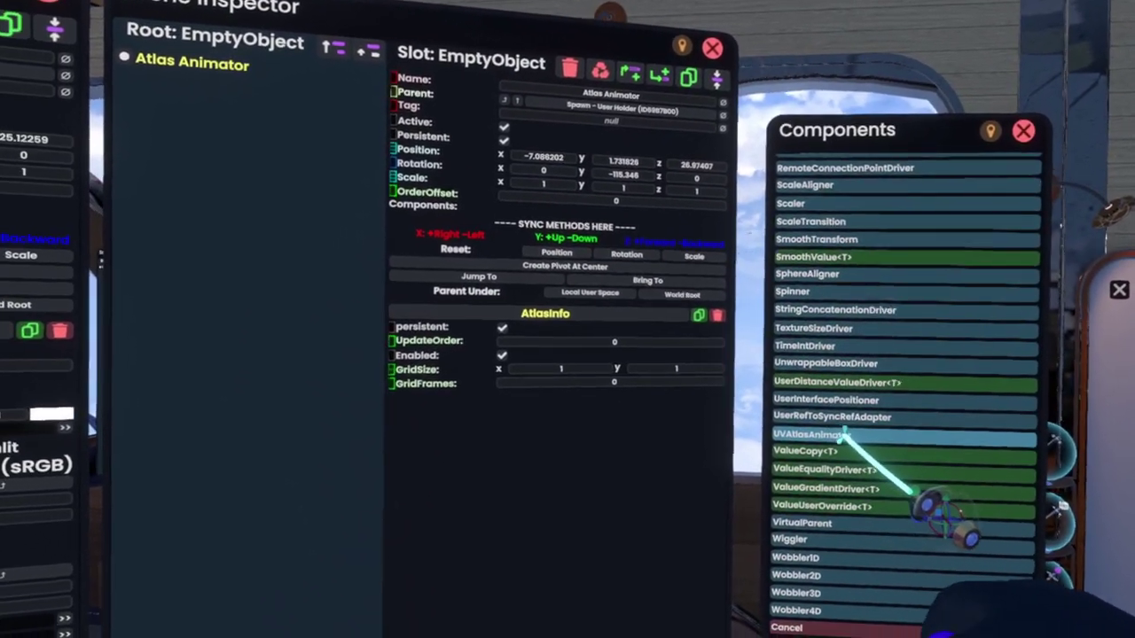
click(802, 445)
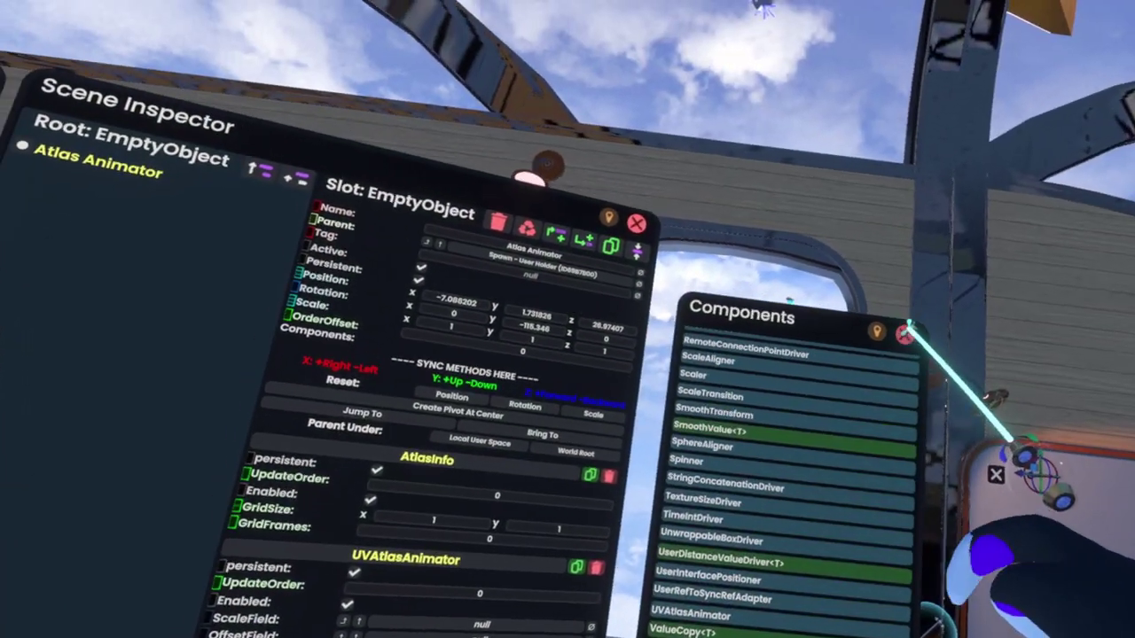
click(904, 334)
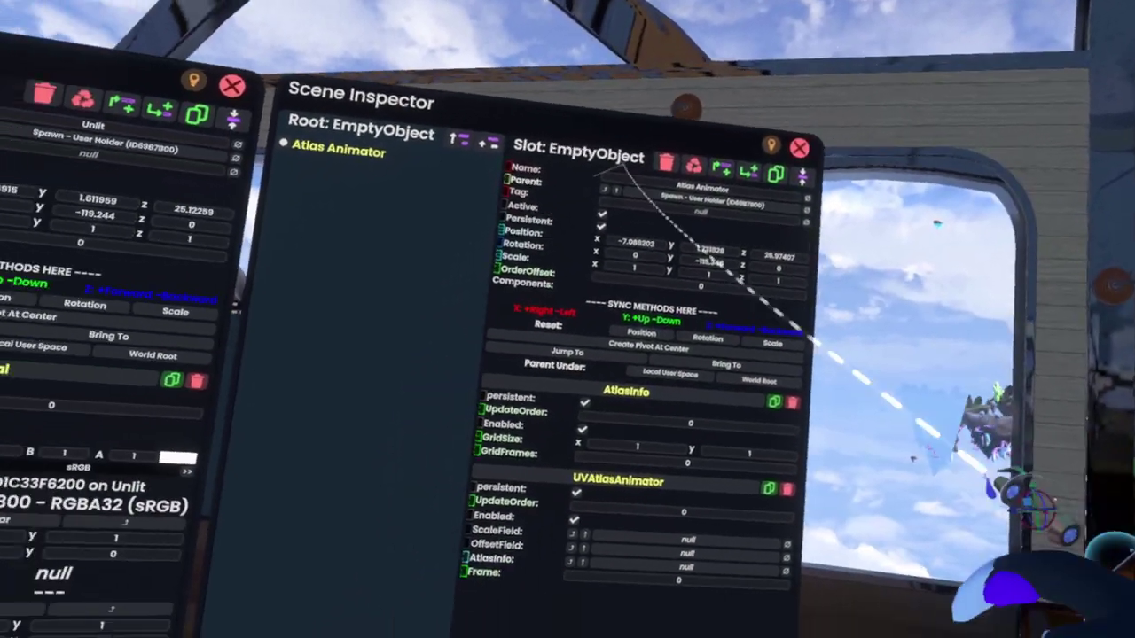
Link AtlasInfo into UVAtlasAnimator, set a 10×8 grid with 80 frames, and test Frame 80.
drag(757, 325, 740, 355)
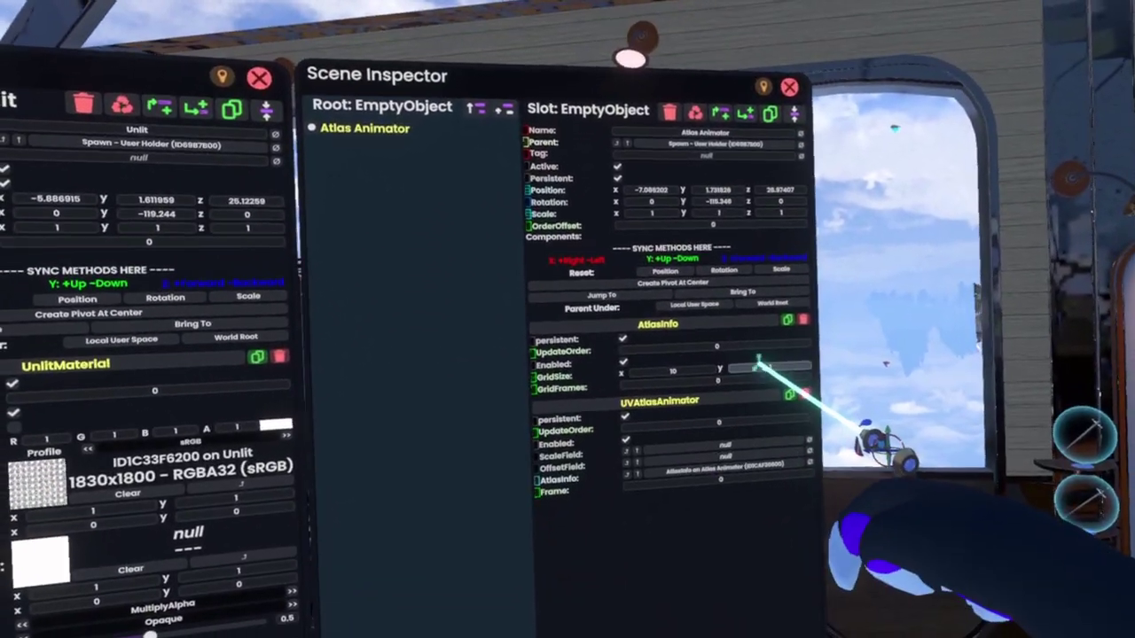
click(979, 474)
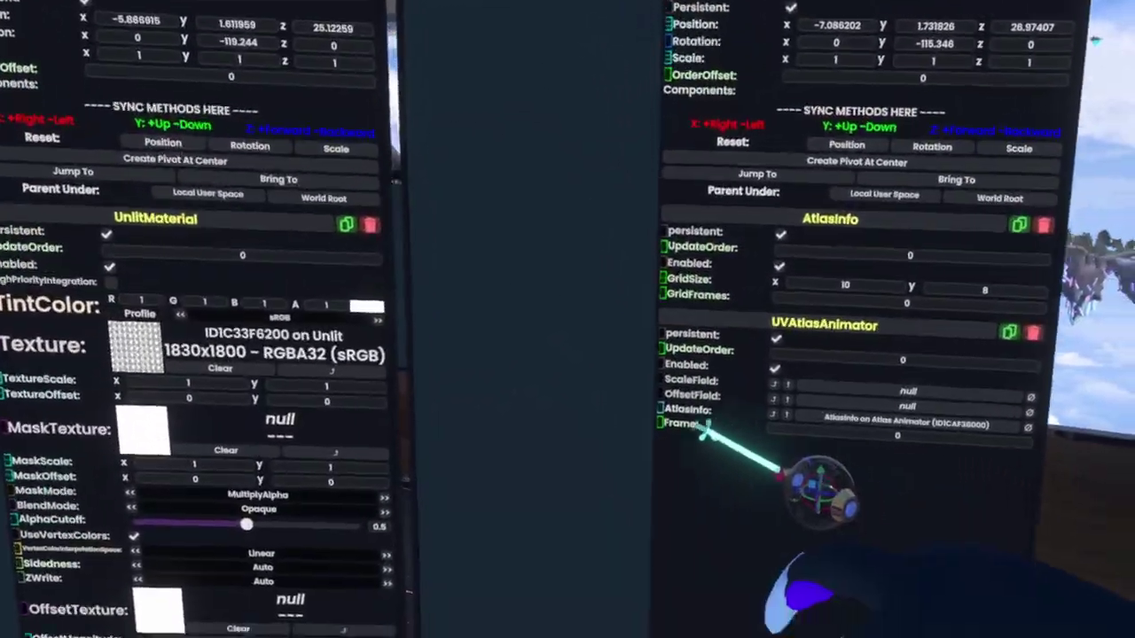
click(804, 417)
key(BackSpace)
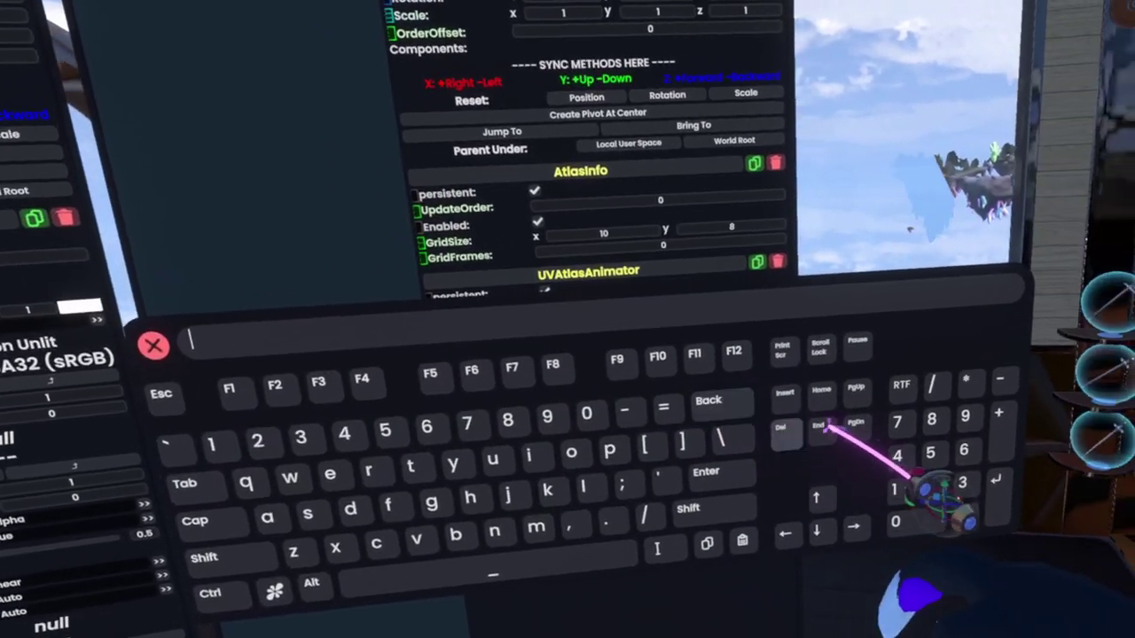
text(80)
key(Return)
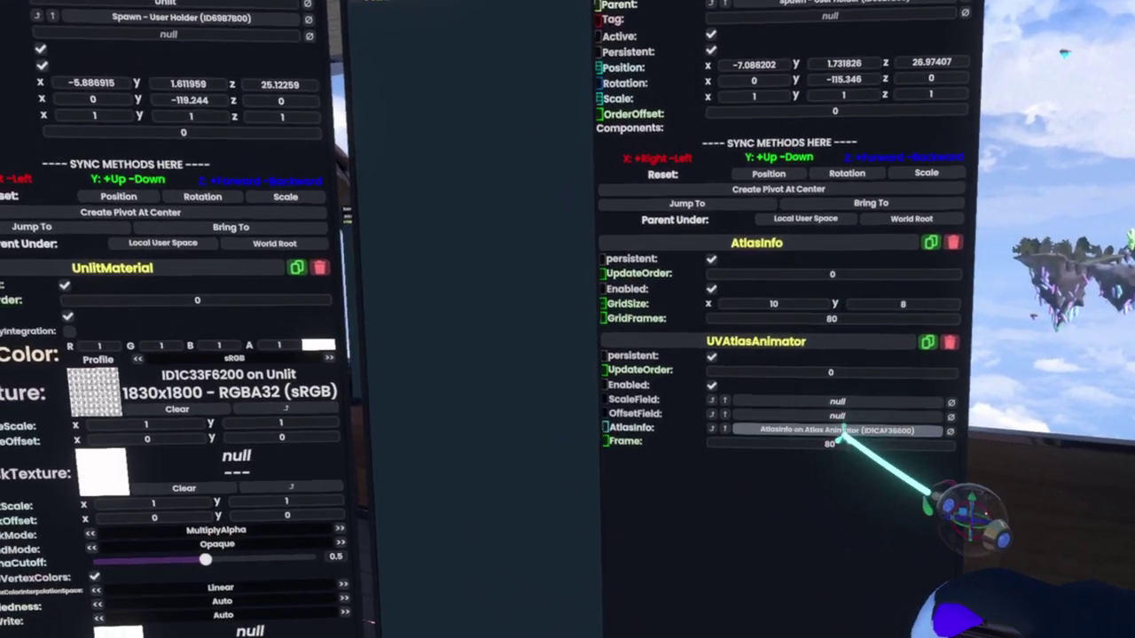
Set UVAtlasAnimator's Frame back to 0.
click(828, 441)
key(BackSpace)
key(BackSpace)
text(0)
click(1013, 550)
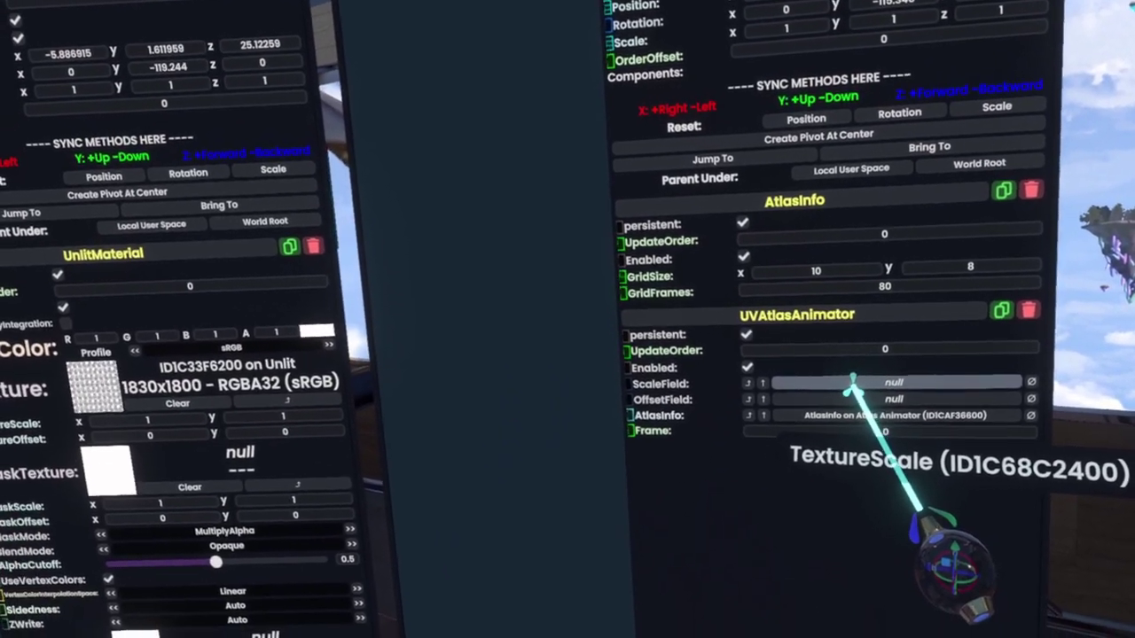
Drive the Unlit material's TextureScale and TextureOffset from UVAtlasAnimator's ScaleField and OffsetField, then test Frame values.
drag(853, 383, 894, 382)
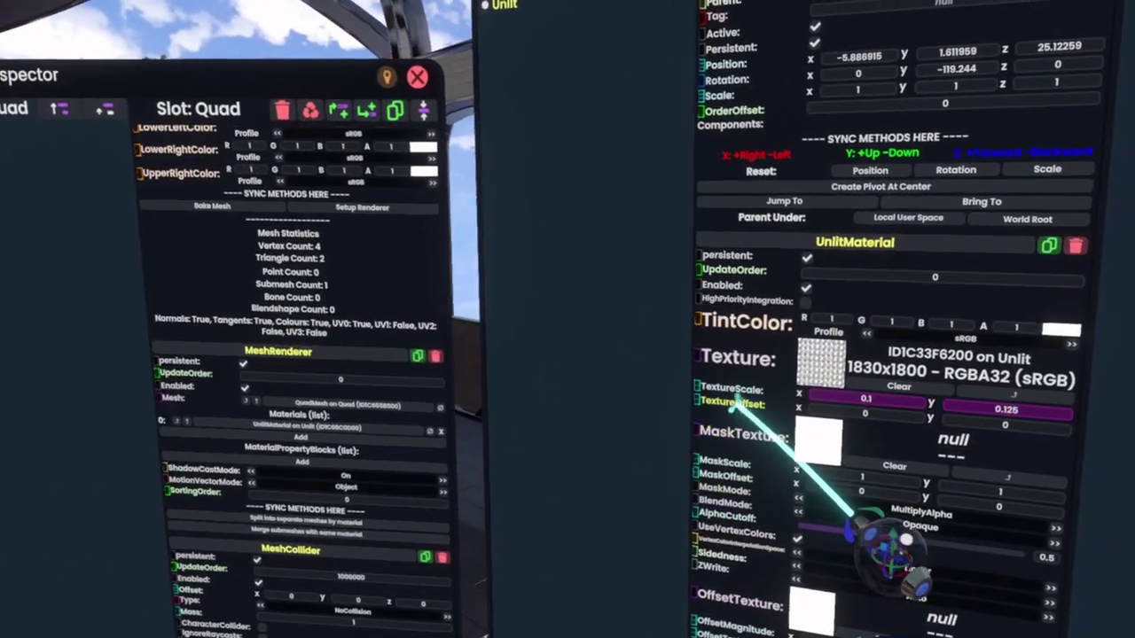
drag(731, 405, 657, 362)
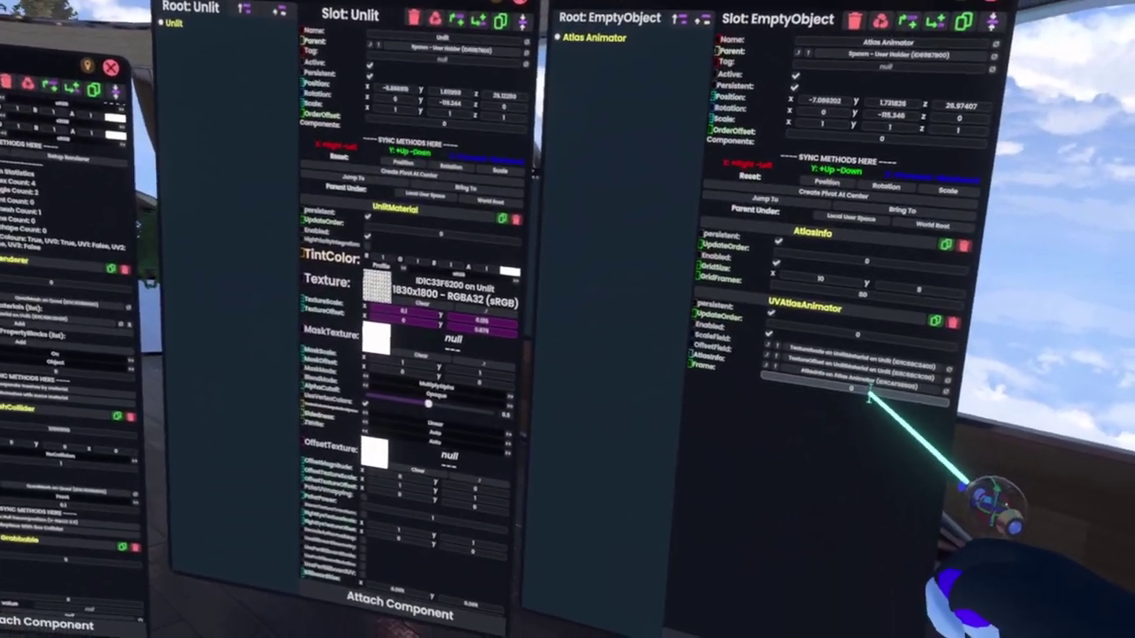
click(855, 431)
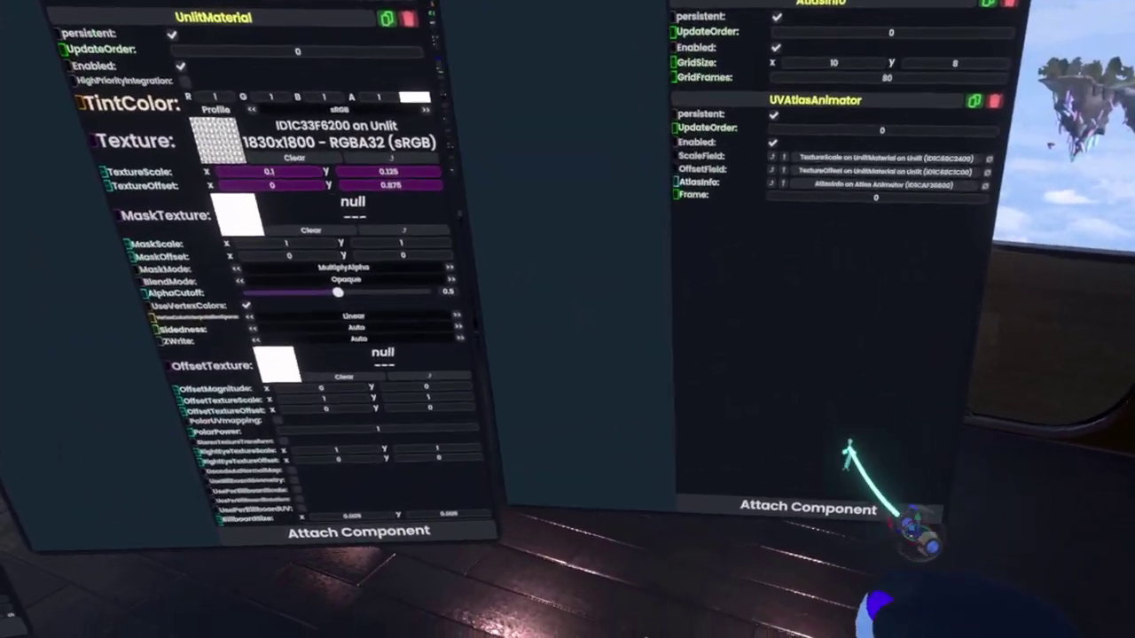
click(788, 574)
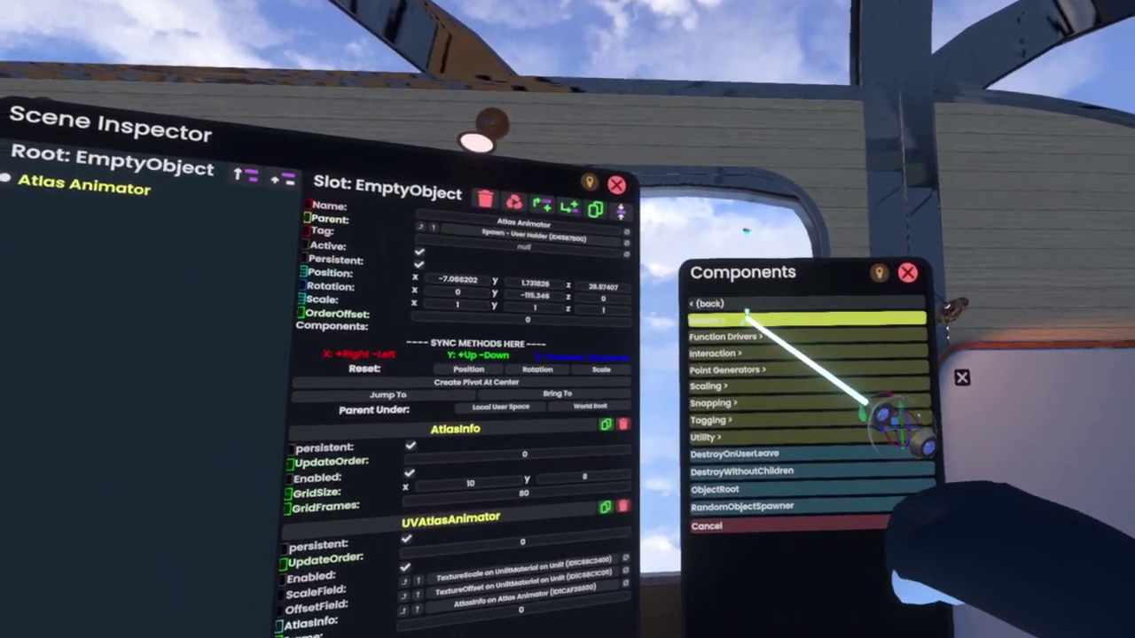
Attach a Drivers > TimeIntDriver component to the Atlas Animator slot.
click(752, 211)
scroll(928, 413, down, 10)
scroll(928, 413, down, 10)
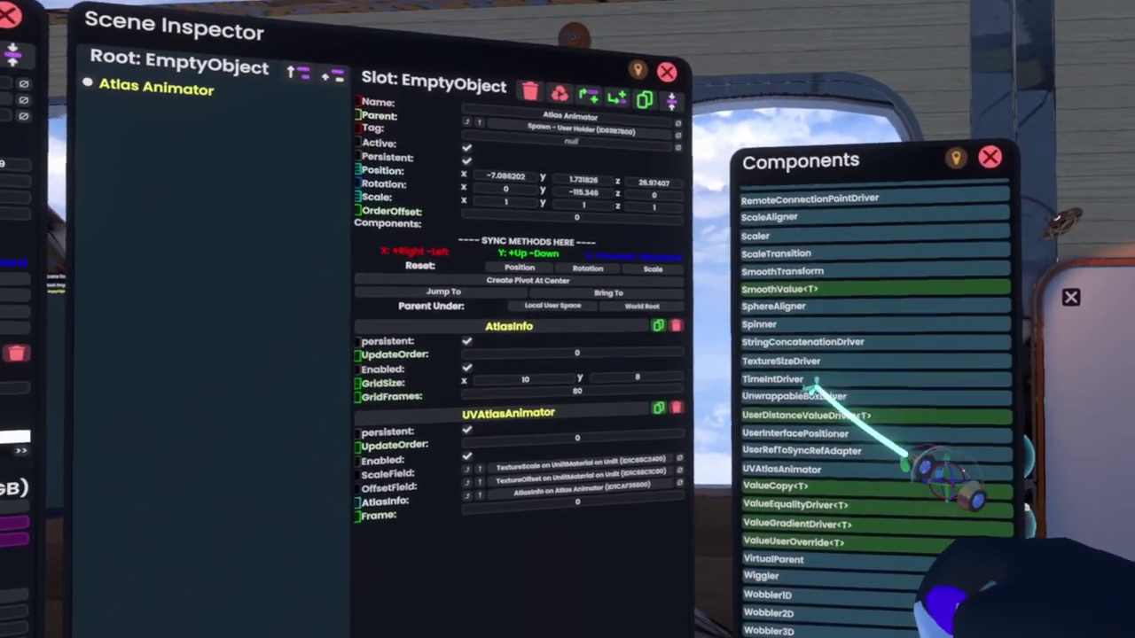
click(780, 380)
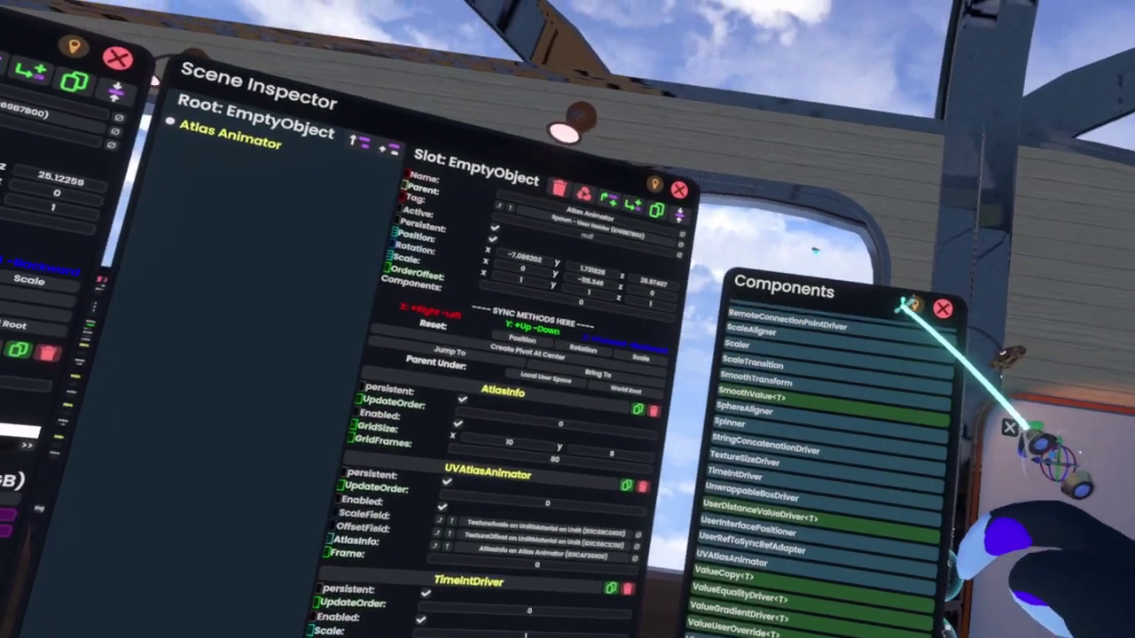
click(1079, 149)
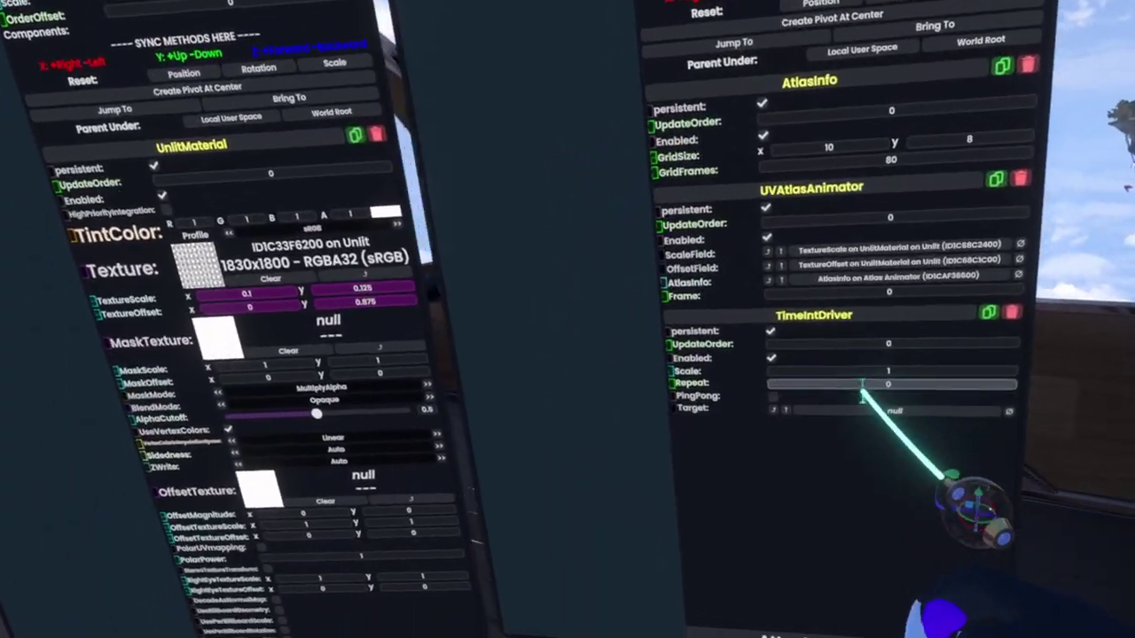
Set the TimeIntDriver's Repeat value to 81.
click(862, 386)
click(784, 444)
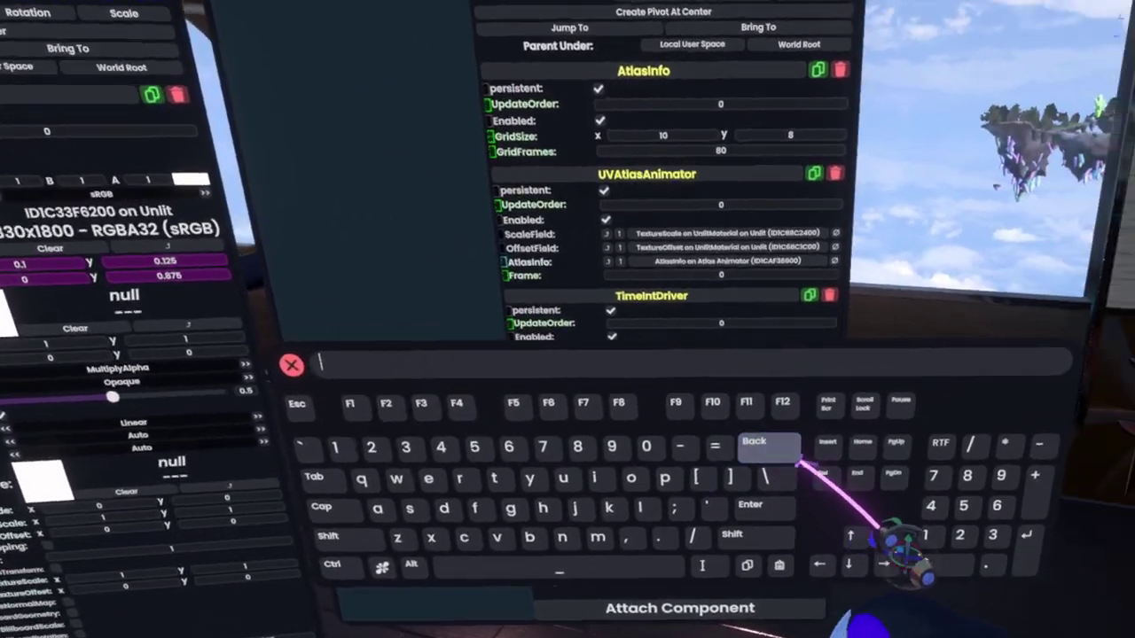
click(878, 484)
click(975, 536)
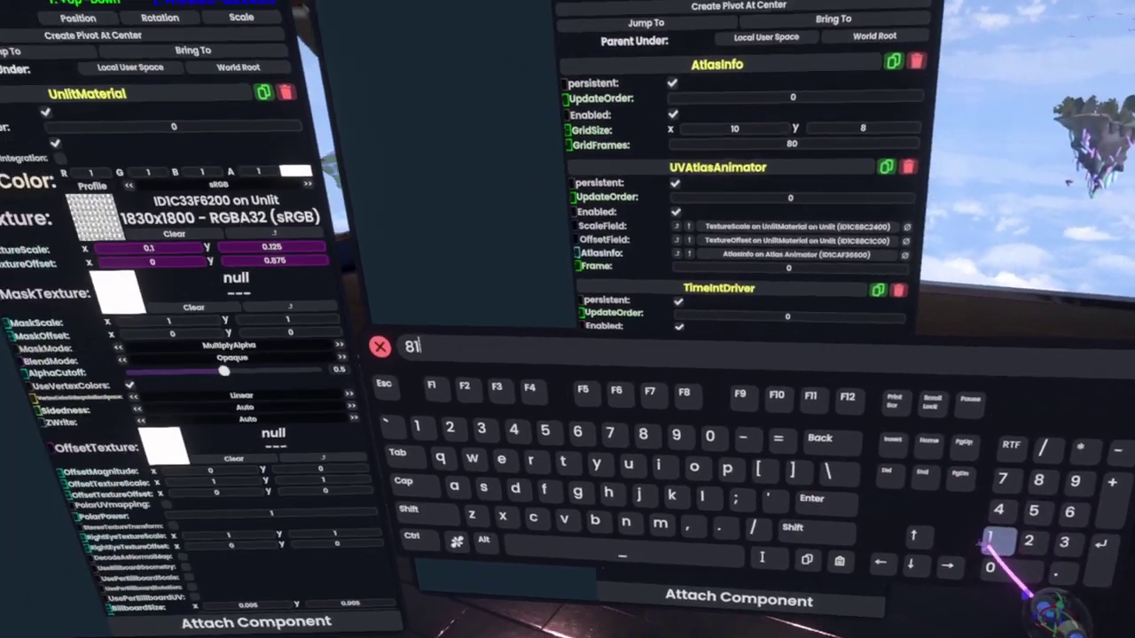
click(799, 494)
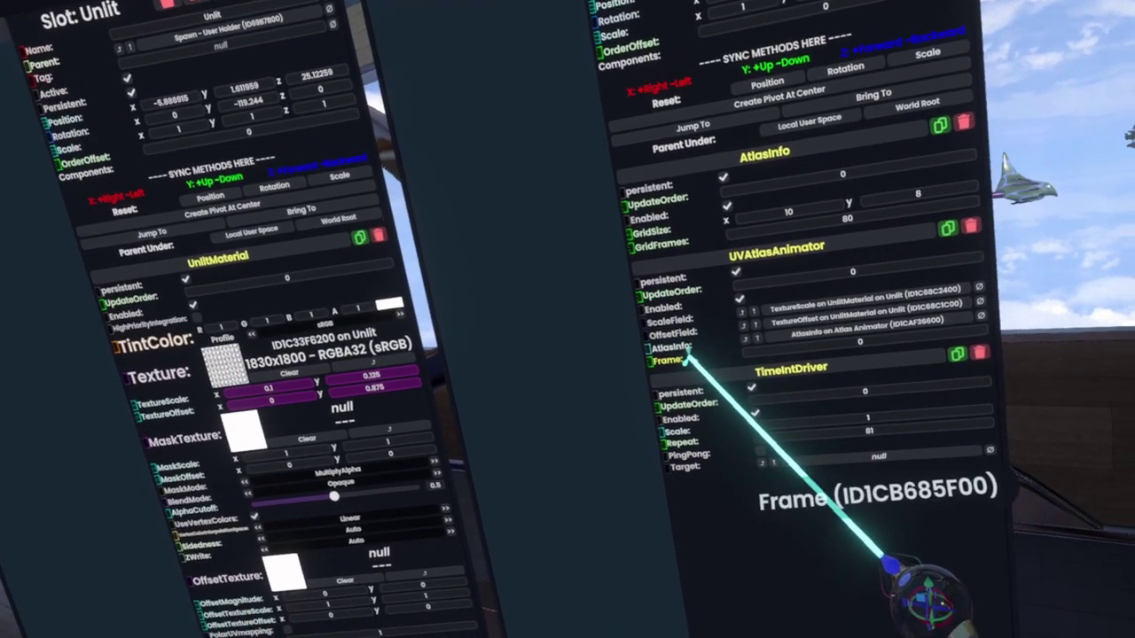
Target UVAtlasAnimator's Frame with the TimeIntDriver and set its Scale to 10.
drag(697, 316, 755, 384)
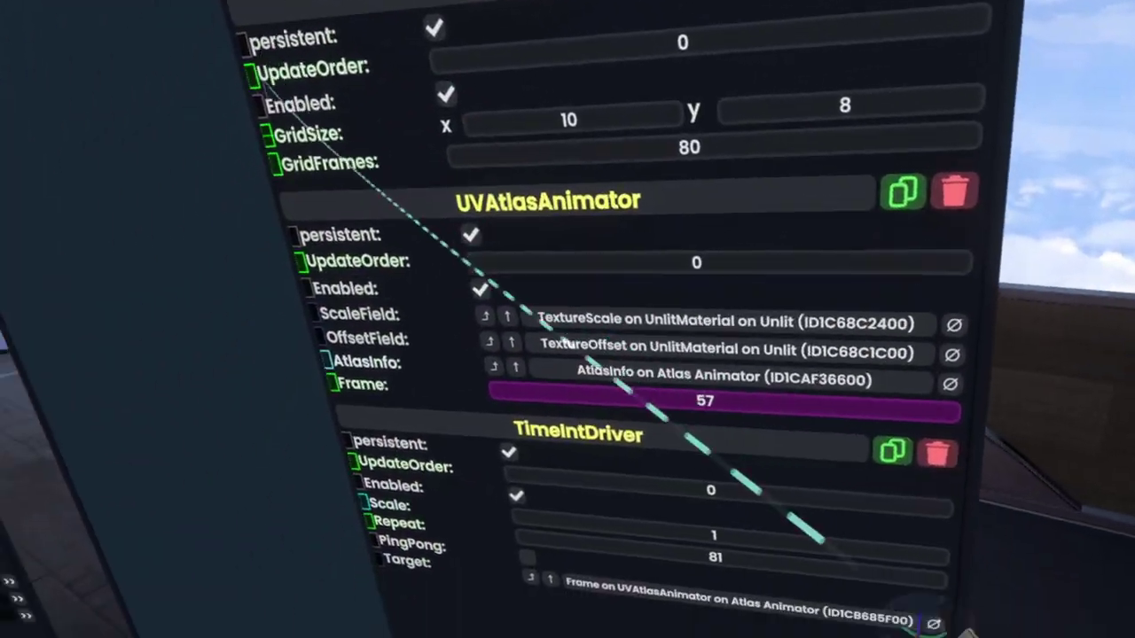
click(733, 315)
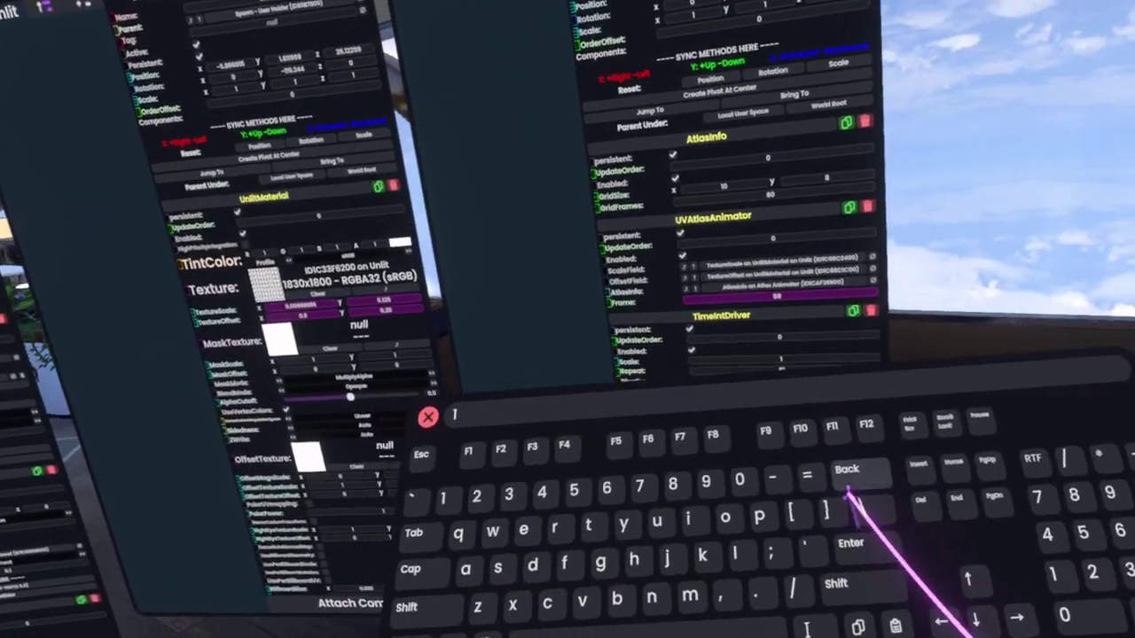
text(0)
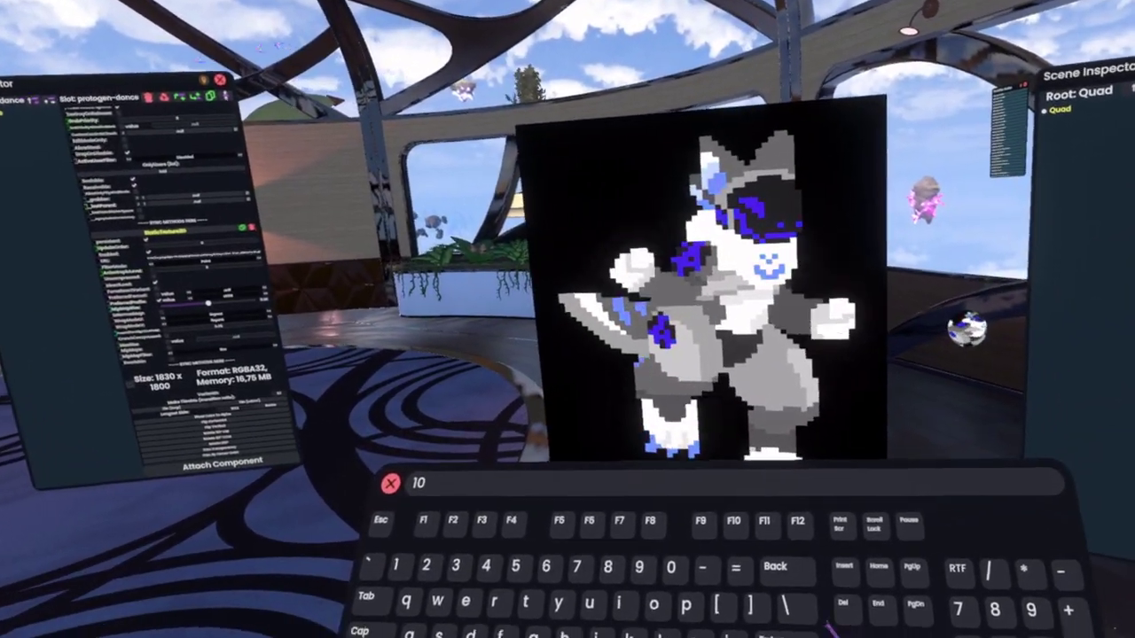
Change the TimeIntDriver's Scale to 20 while the sprite animates.
key(BackSpace)
key(BackSpace)
text(20)
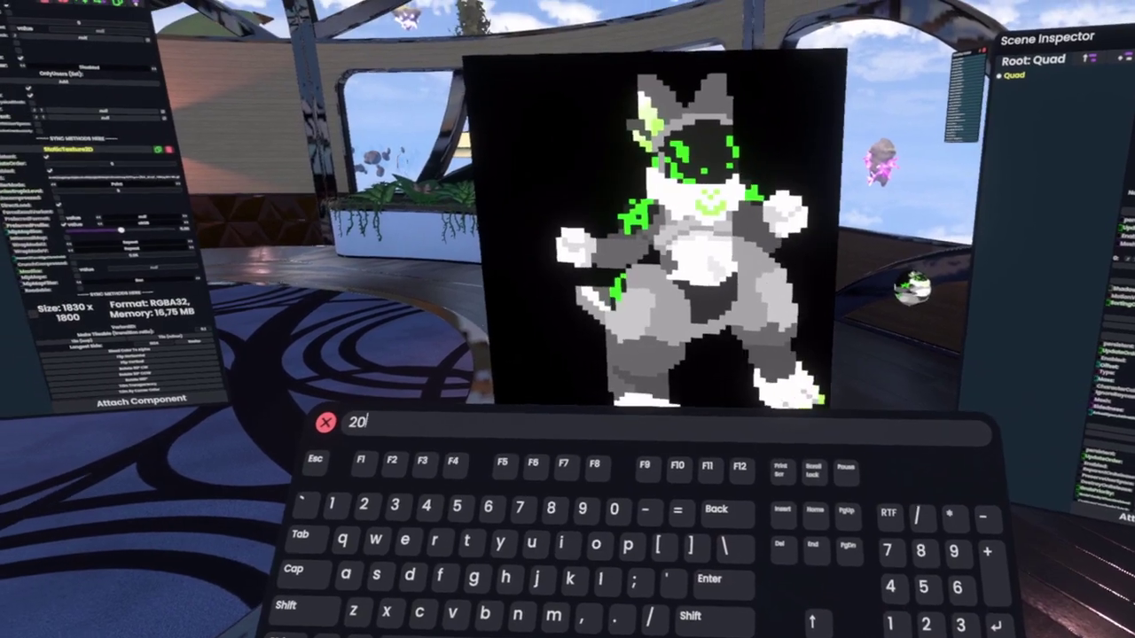